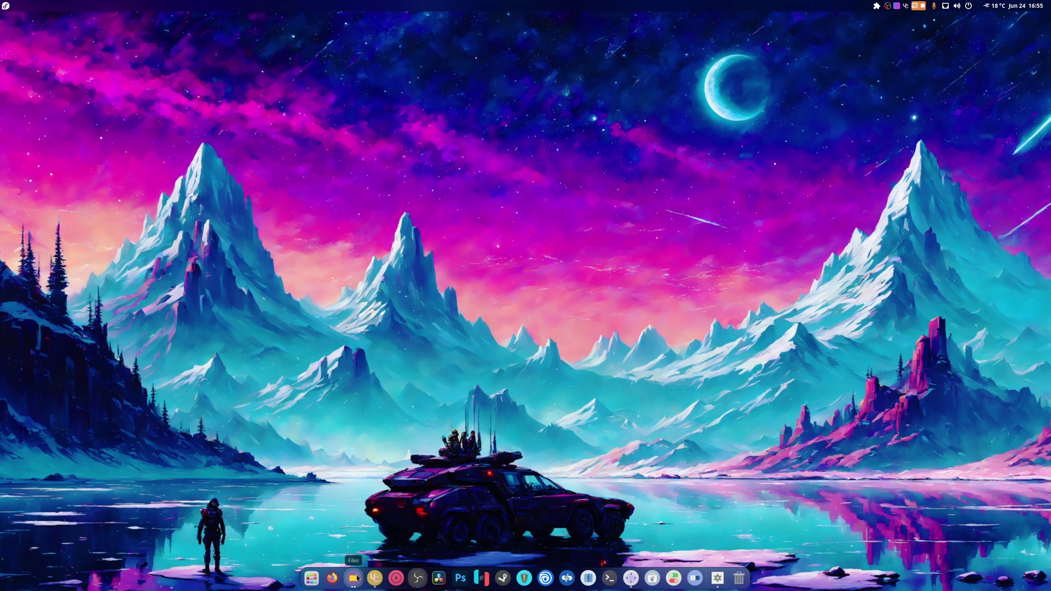
# Close the Files window and open Tiling Shell preferences from the top-bar menu.
pyautogui.click(352, 571)
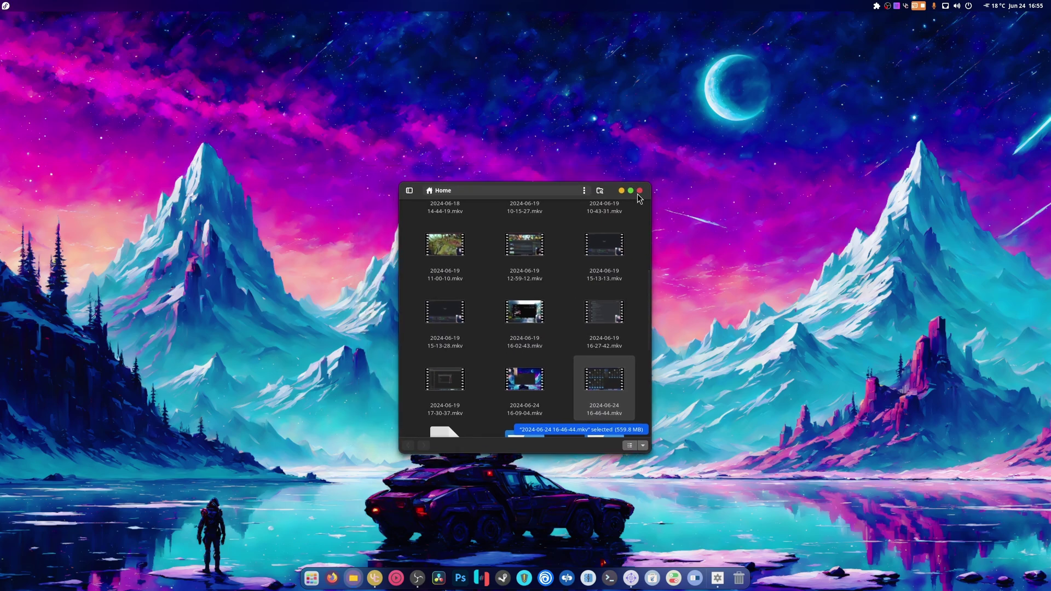
pyautogui.click(639, 192)
pyautogui.click(876, 7)
pyautogui.click(844, 49)
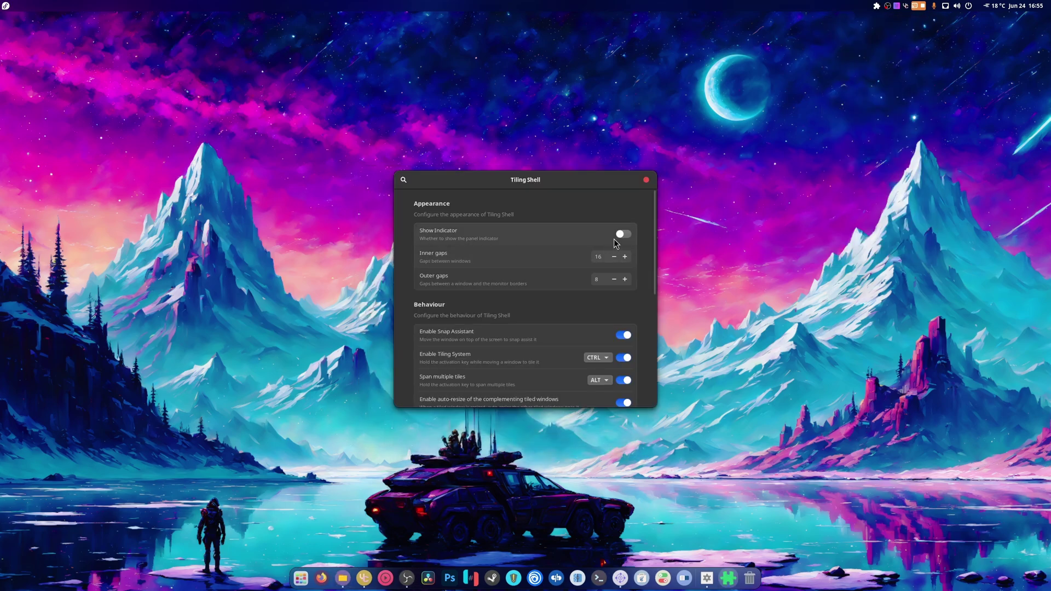
# Toggle Show Indicator on and back off, then bring up the layout picker via Edit layouts.
pyautogui.click(624, 234)
pyautogui.click(626, 234)
pyautogui.scroll(-1, 547, 332)
pyautogui.scroll(-2, 547, 333)
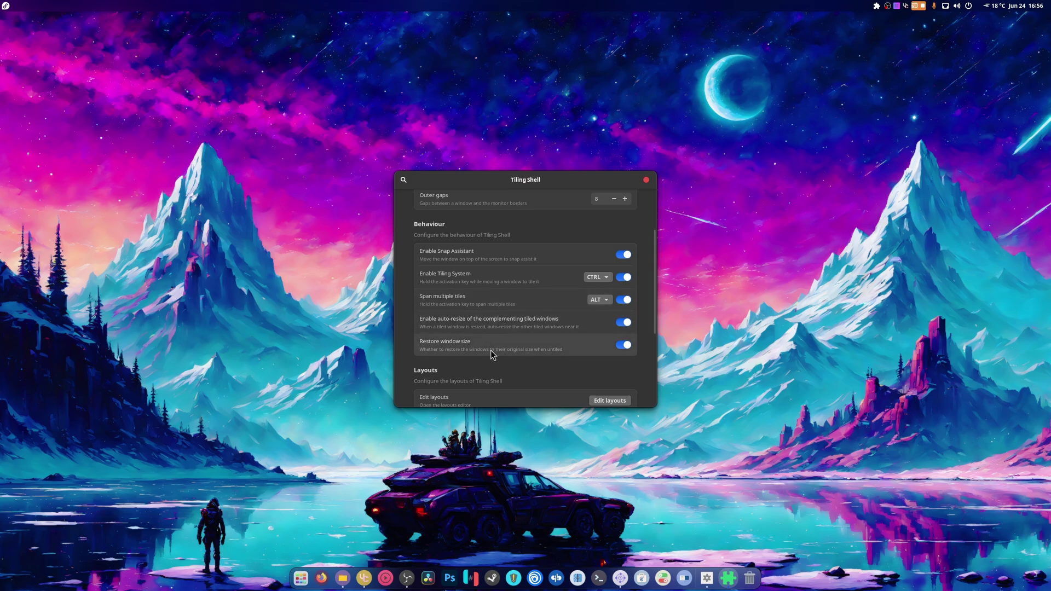
pyautogui.scroll(-4, 489, 362)
pyautogui.click(603, 268)
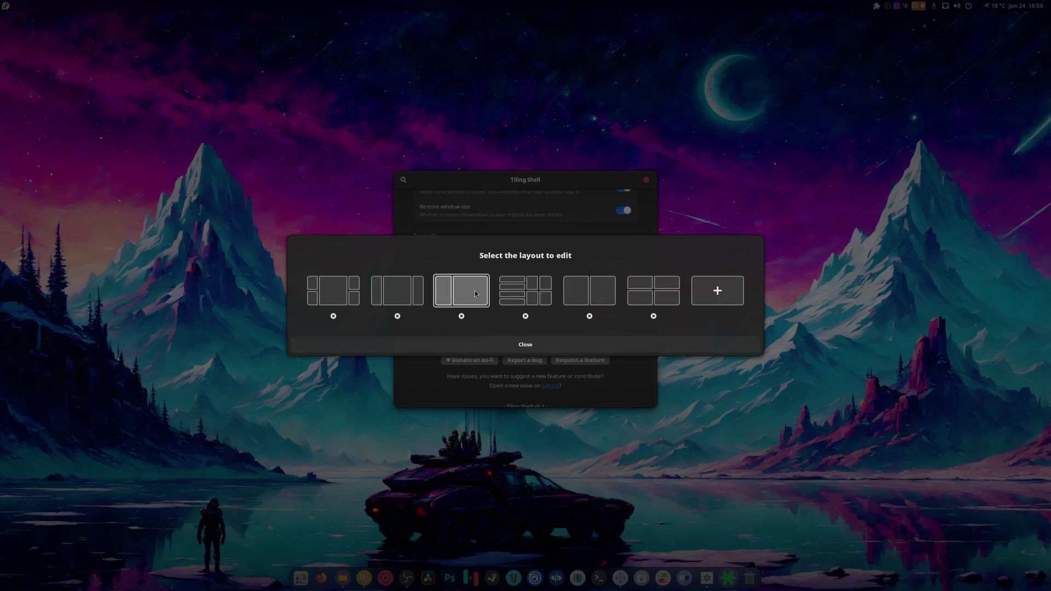
# Delete the three multi-column layouts and start creating a new layout with +.
pyautogui.click(462, 316)
pyautogui.click(429, 316)
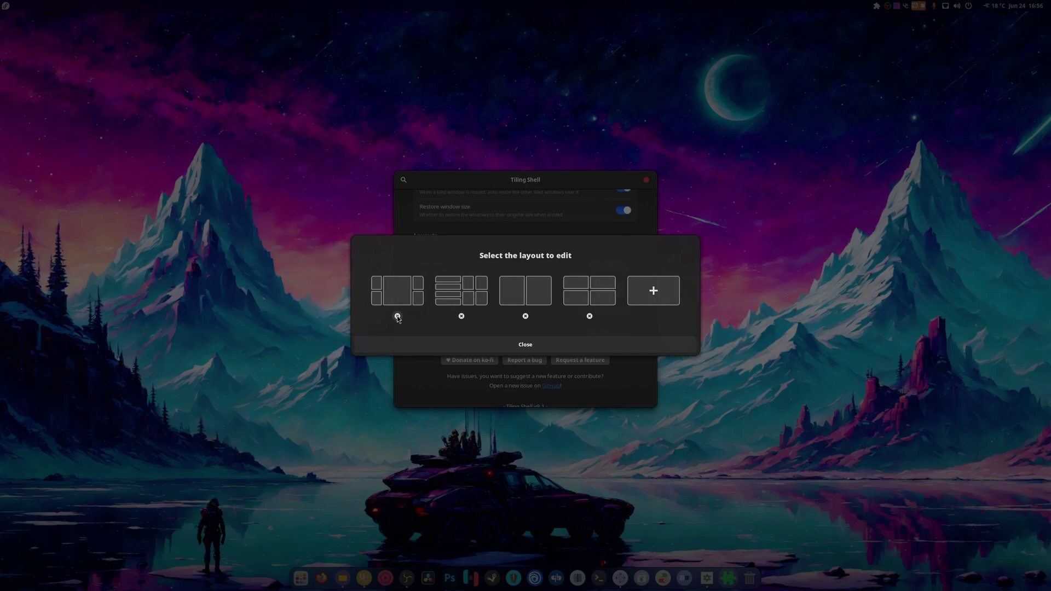
pyautogui.click(397, 316)
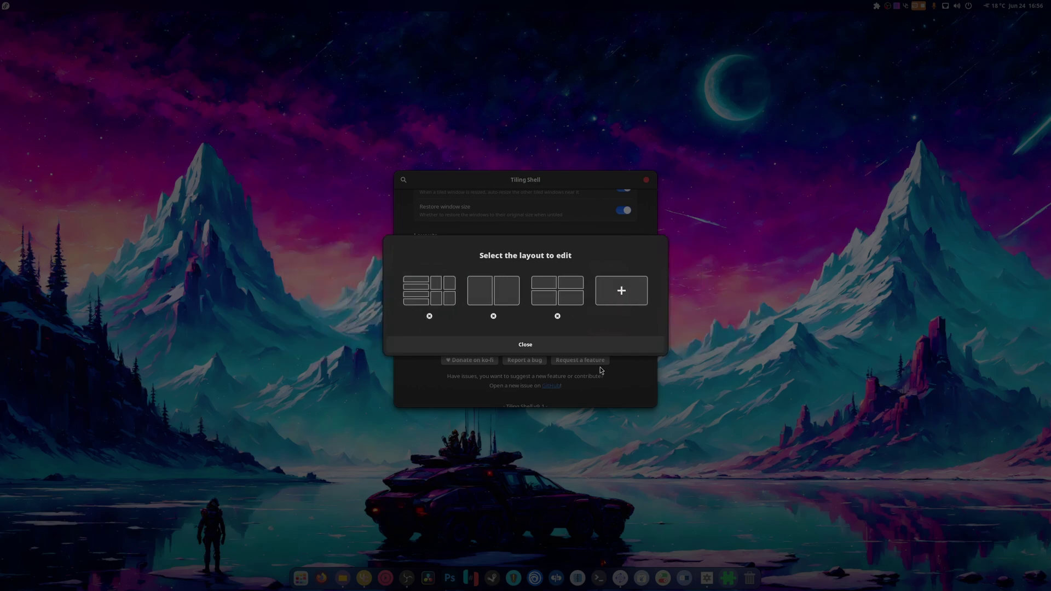
pyautogui.click(621, 296)
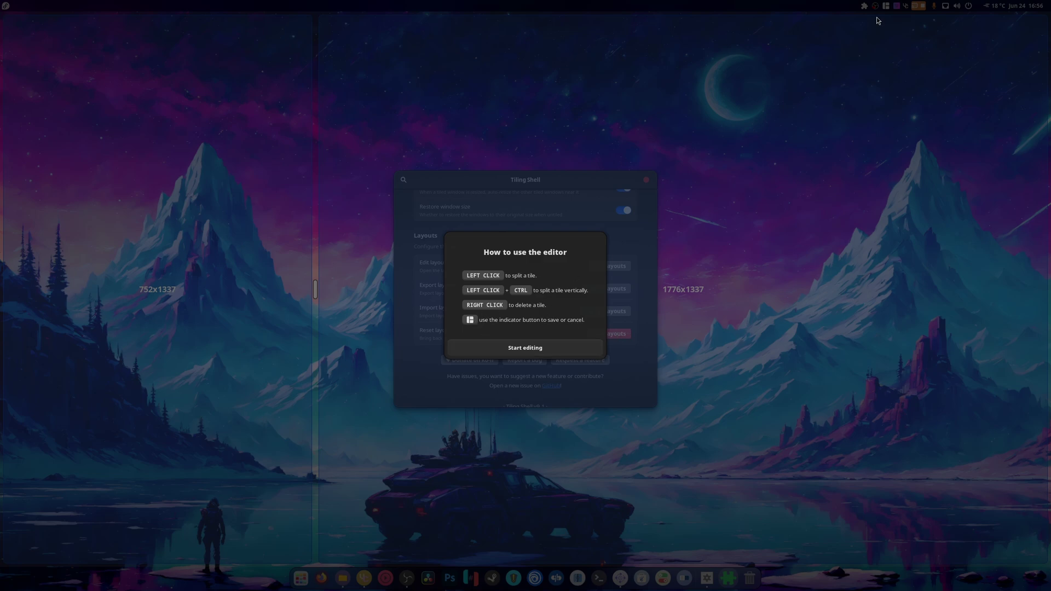
# Draw a 778-px left column, 909-px middle column and a top/bottom-split right column.
pyautogui.click(551, 350)
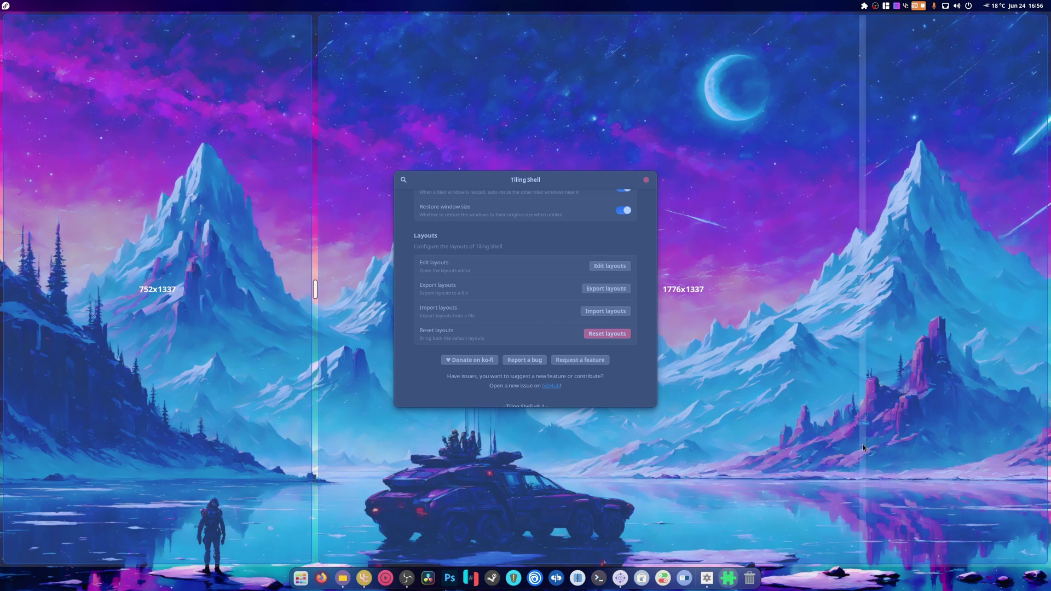
pyautogui.click(706, 414)
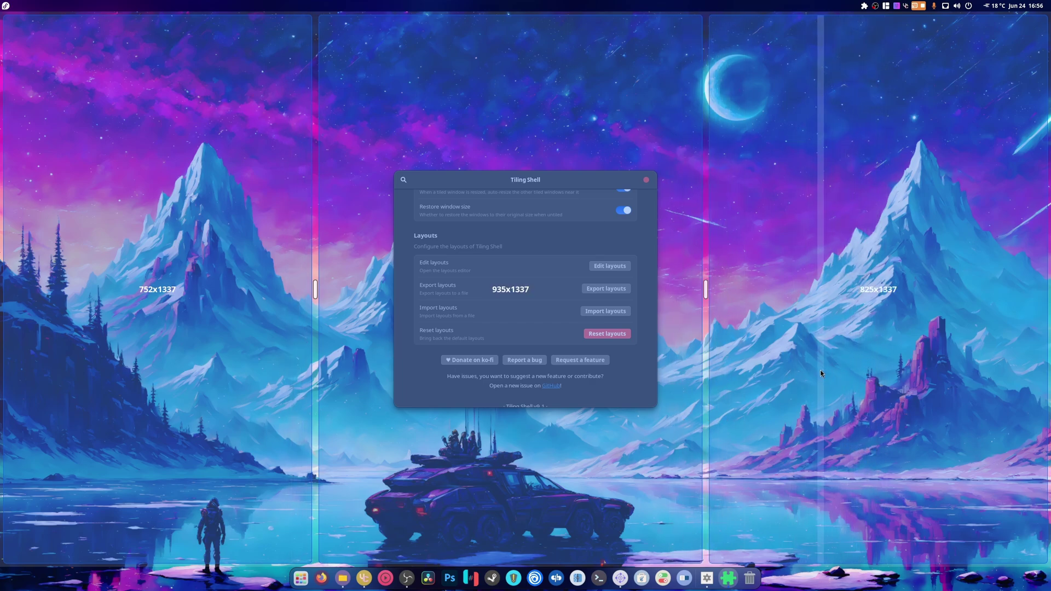
pyautogui.press('ctrl')
pyautogui.keyDown('ctrl'); pyautogui.click(864, 294); pyautogui.keyUp('ctrl')
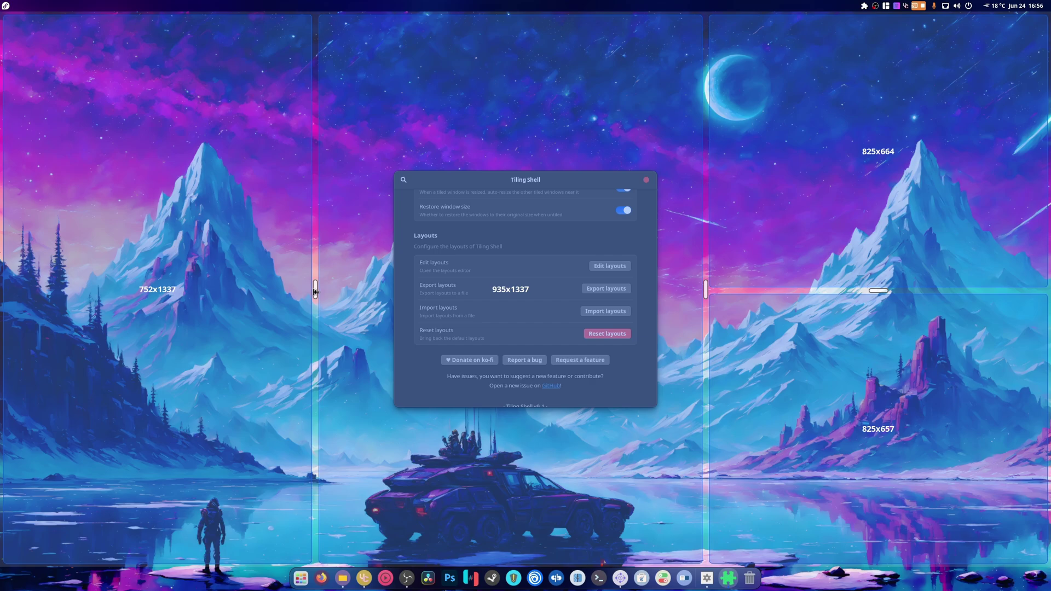
pyautogui.moveTo(315, 292); pyautogui.dragTo(326, 292)
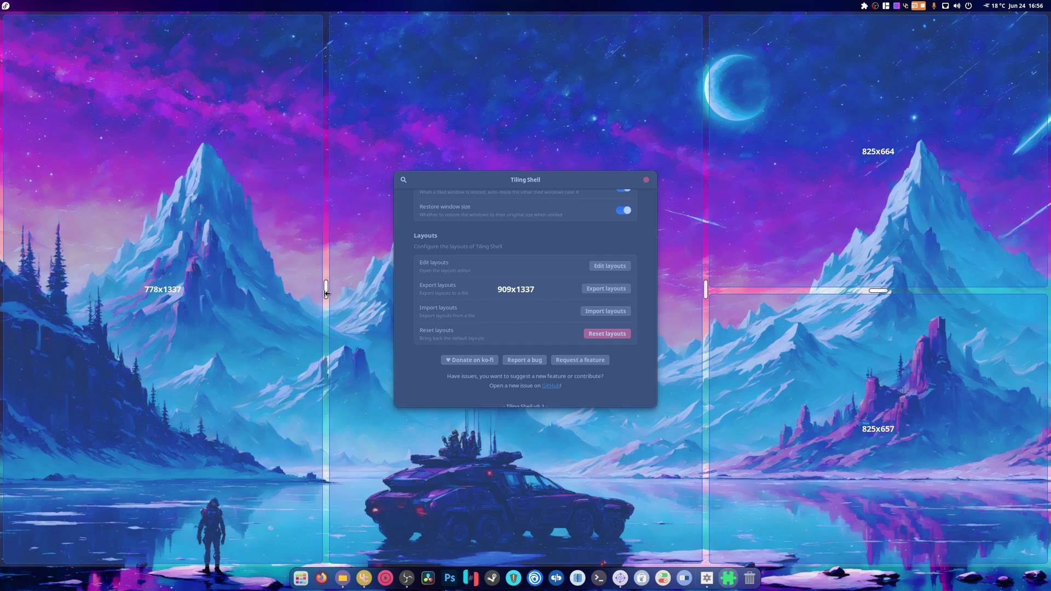
pyautogui.click(864, 7)
# Save the new layout, test snapping the preferences window into a tile, then close it.
pyautogui.click(892, 60)
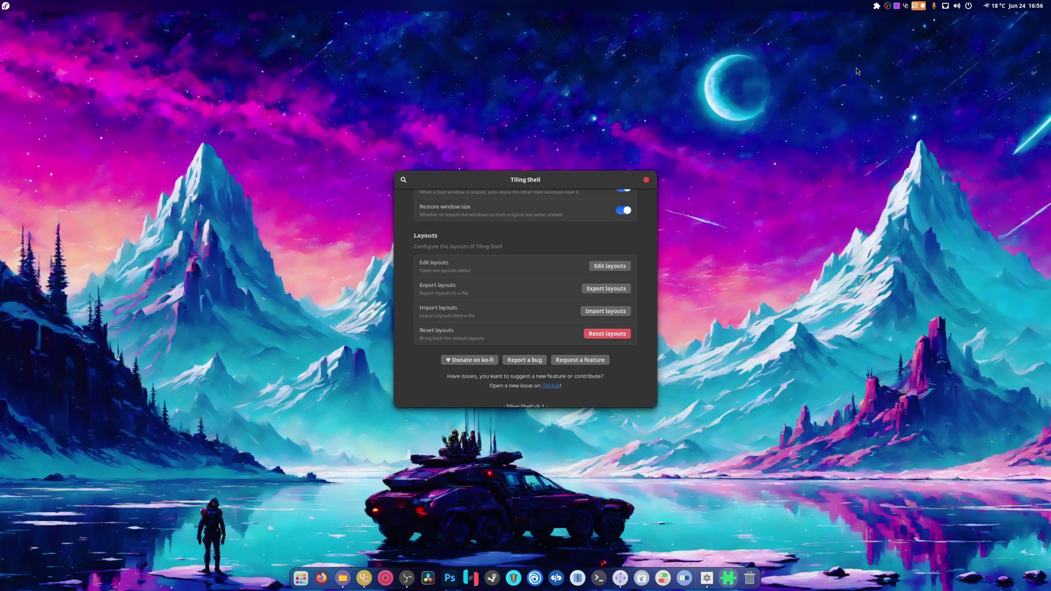
pyautogui.moveTo(566, 179); pyautogui.dragTo(311, 492)
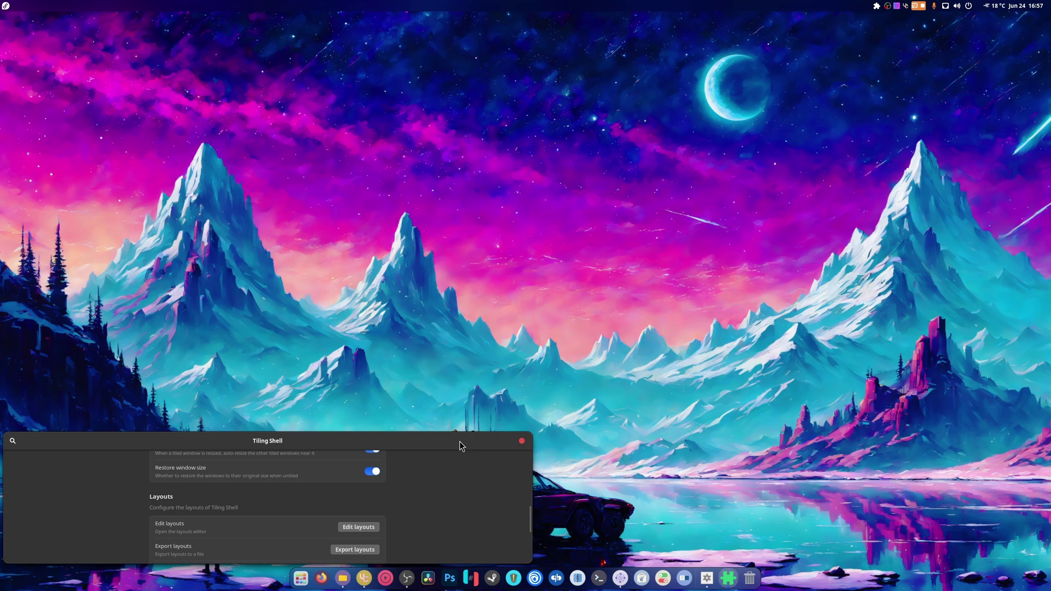
pyautogui.moveTo(460, 442); pyautogui.dragTo(462, 344)
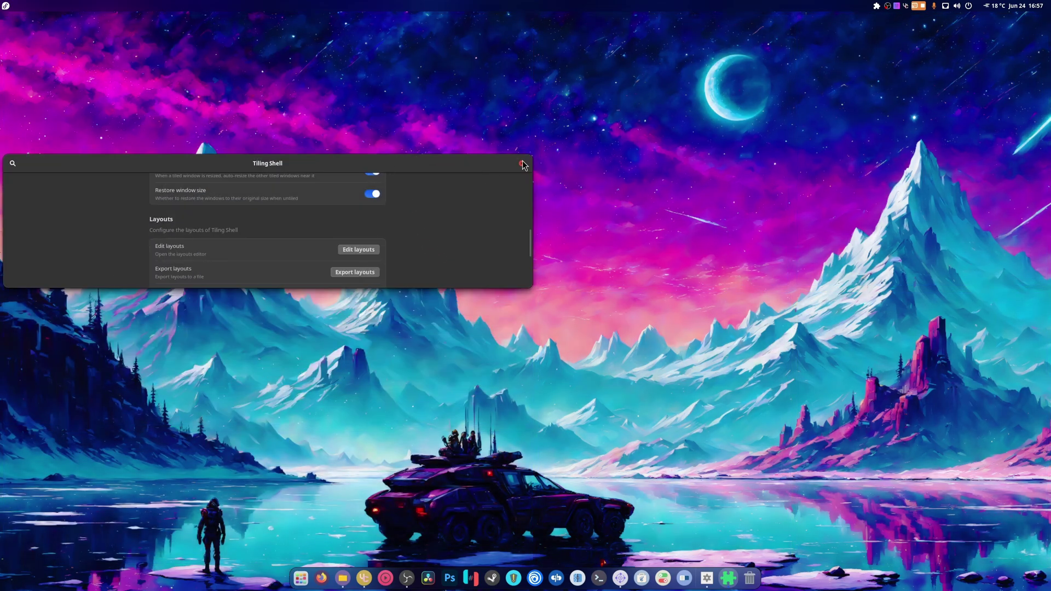
pyautogui.click(522, 164)
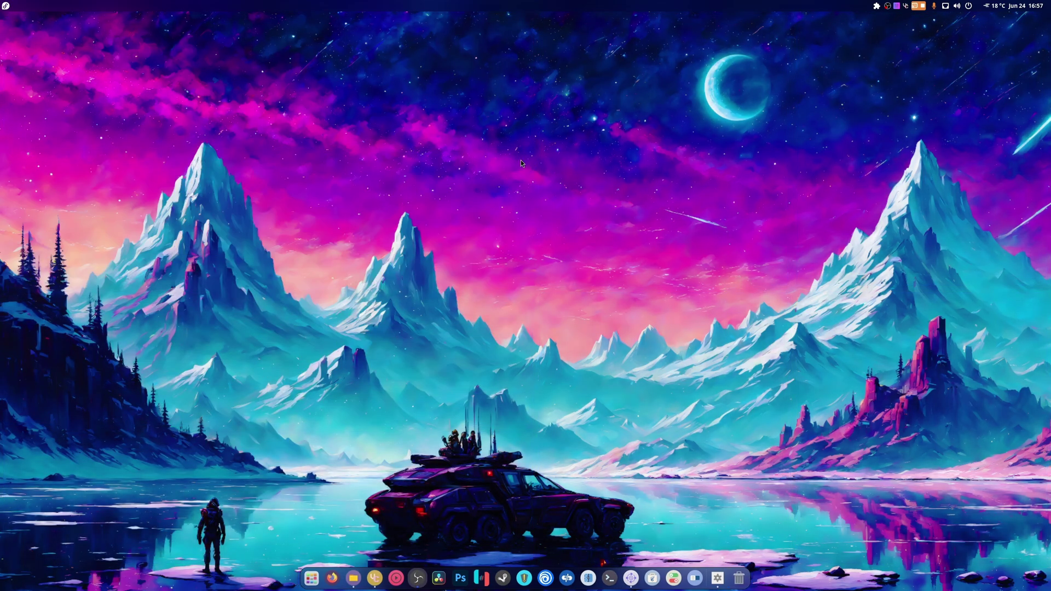
# Open five new Files windows from the Files dock menu.
pyautogui.rightClick(353, 578)
pyautogui.click(349, 516)
pyautogui.rightClick(353, 578)
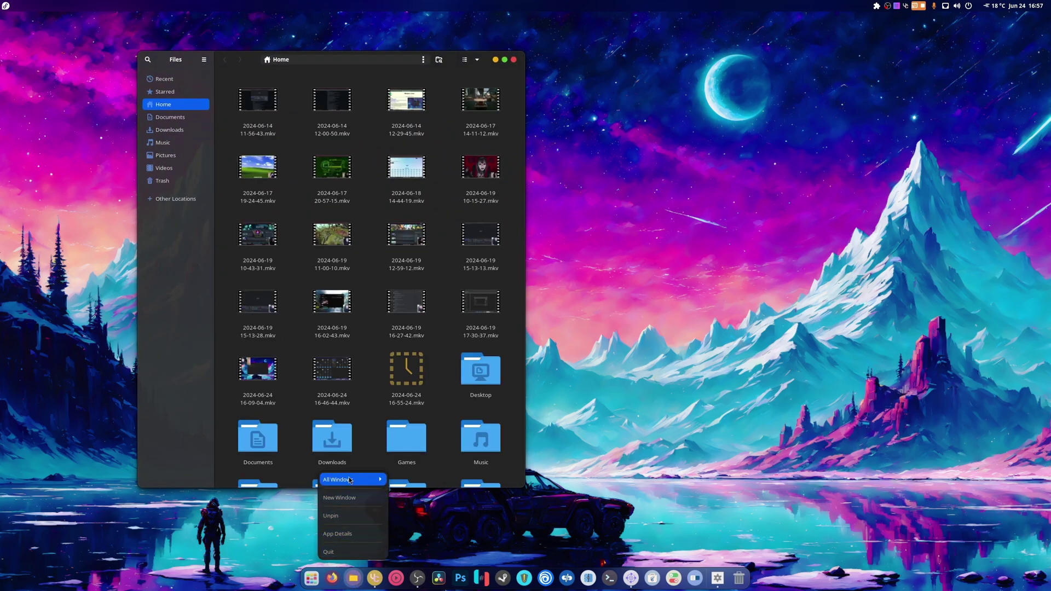
pyautogui.click(350, 498)
pyautogui.rightClick(350, 585)
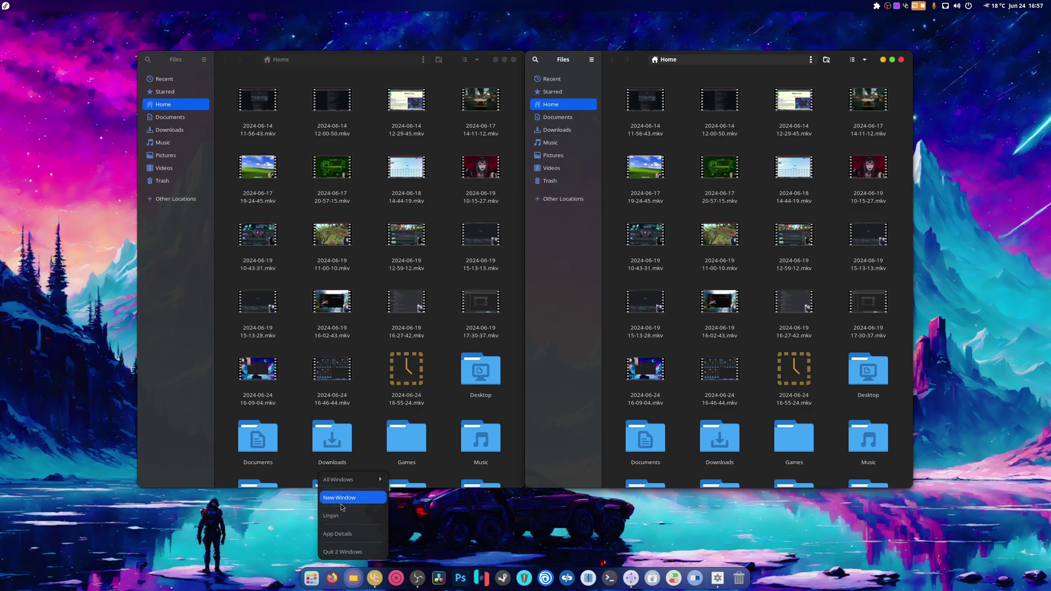
pyautogui.click(350, 497)
pyautogui.rightClick(353, 578)
pyautogui.click(350, 497)
pyautogui.rightClick(353, 578)
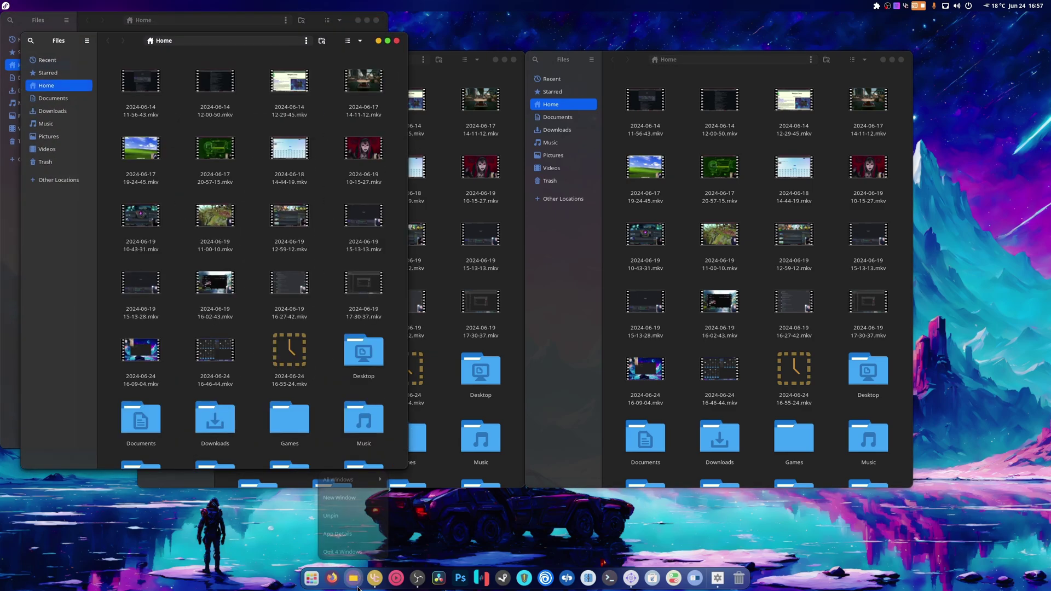
pyautogui.click(350, 498)
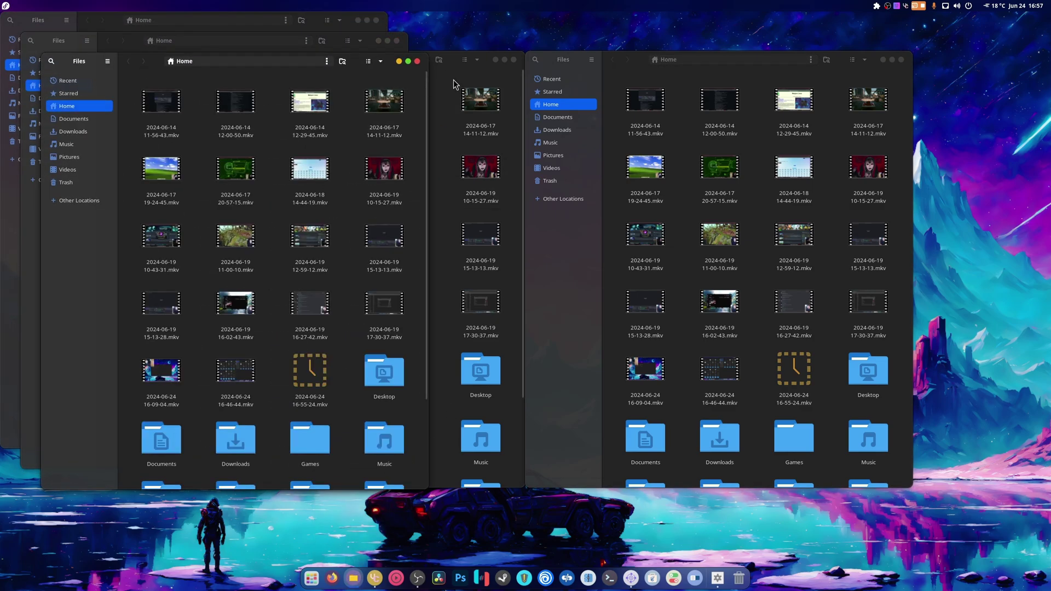
# Snap the Files windows into the top-left, bottom-left and other left-column tiles.
pyautogui.moveTo(839, 63); pyautogui.dragTo(357, 60)
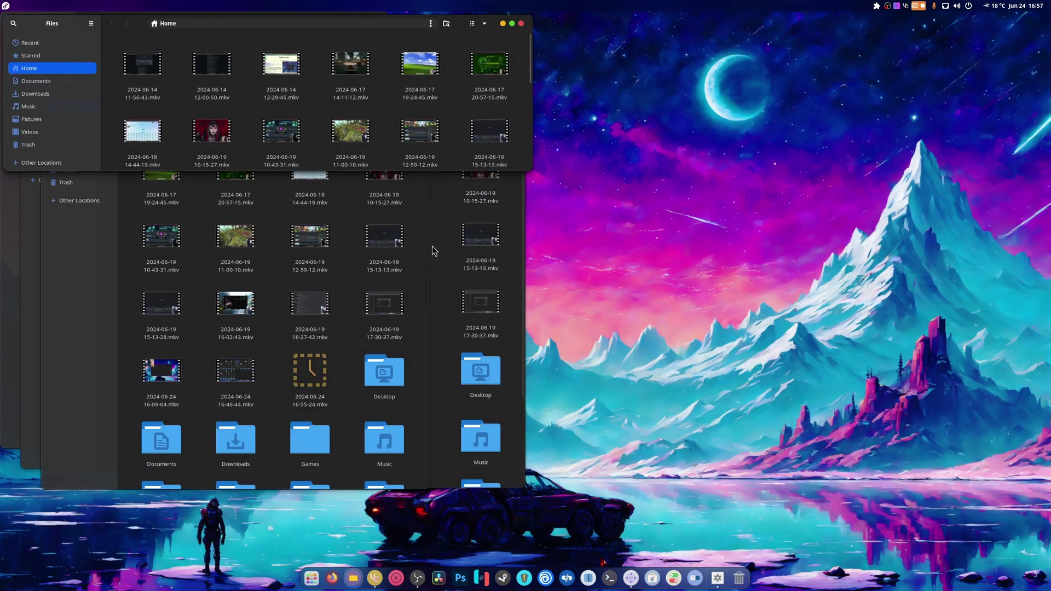
pyautogui.click(415, 268)
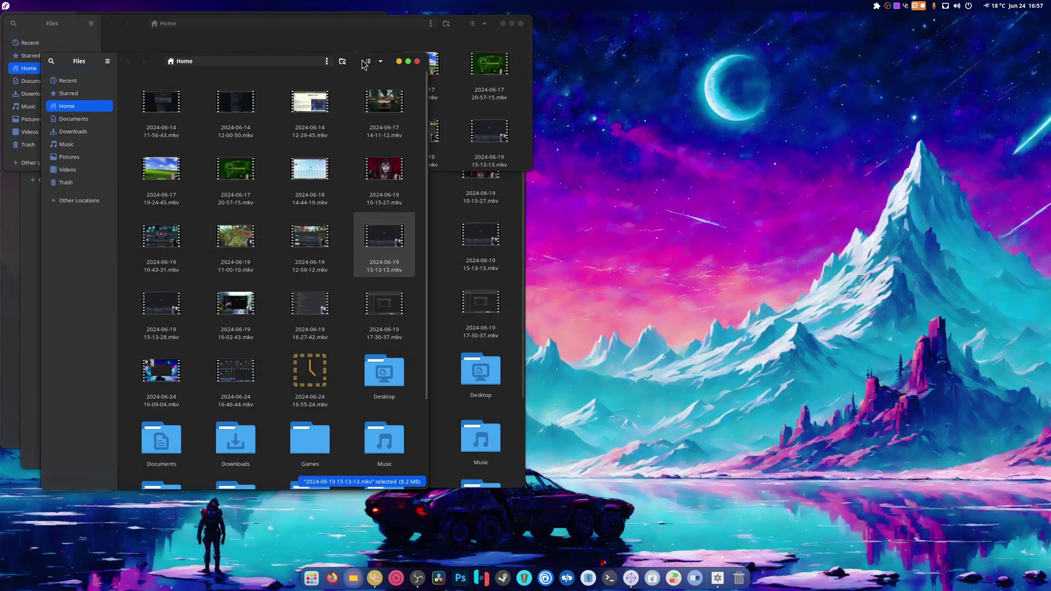
pyautogui.moveTo(353, 68); pyautogui.dragTo(395, 260)
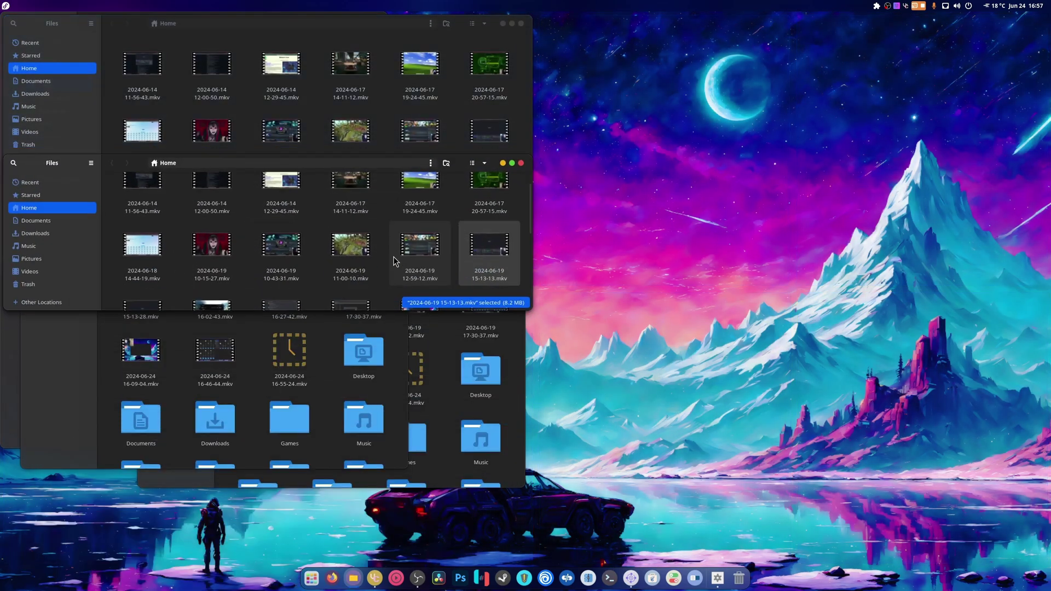
pyautogui.click(332, 407)
pyautogui.moveTo(343, 42); pyautogui.dragTo(388, 378)
pyautogui.click(438, 482)
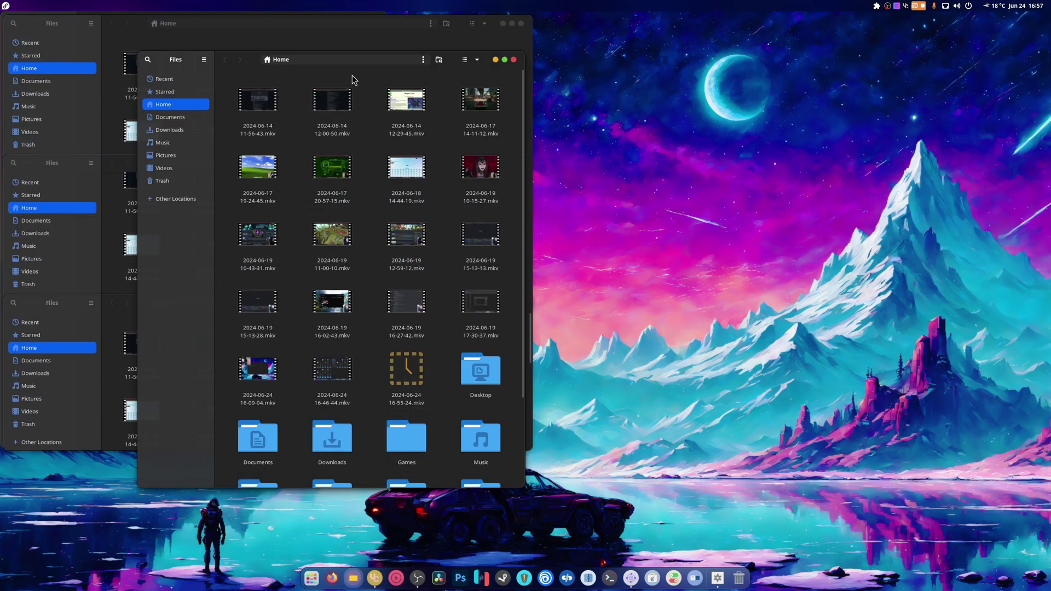
pyautogui.moveTo(448, 60); pyautogui.dragTo(277, 463)
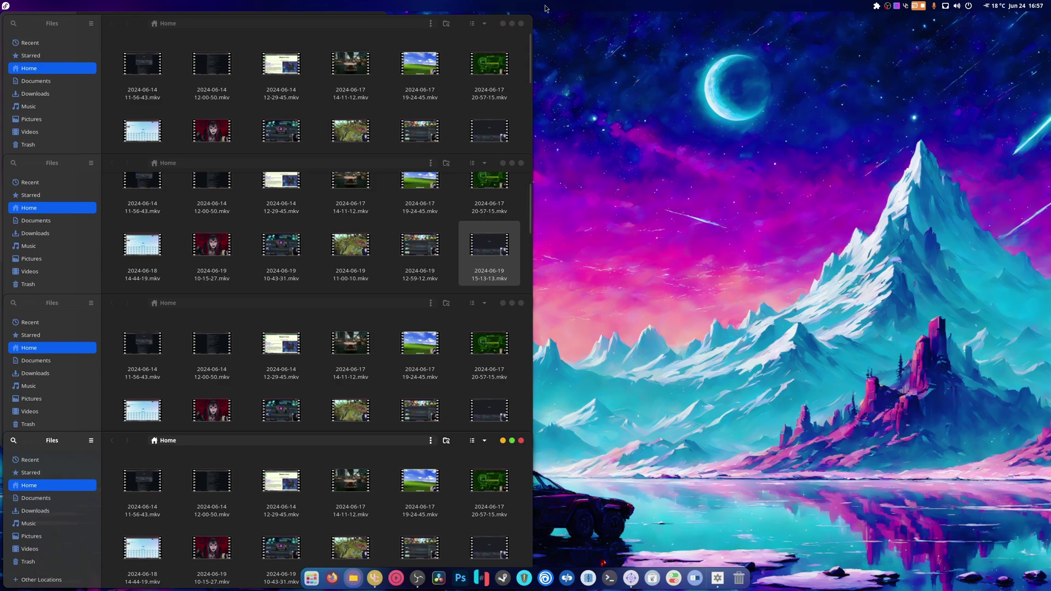
# Close the three tiled Files windows, then pull out and close the last one.
pyautogui.click(521, 164)
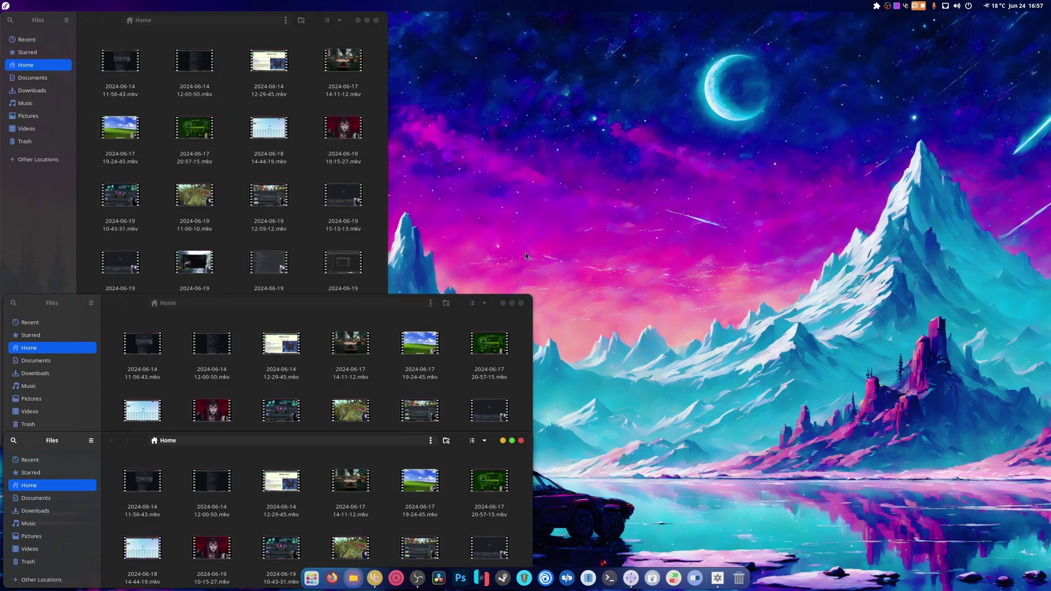
pyautogui.click(522, 304)
pyautogui.click(521, 441)
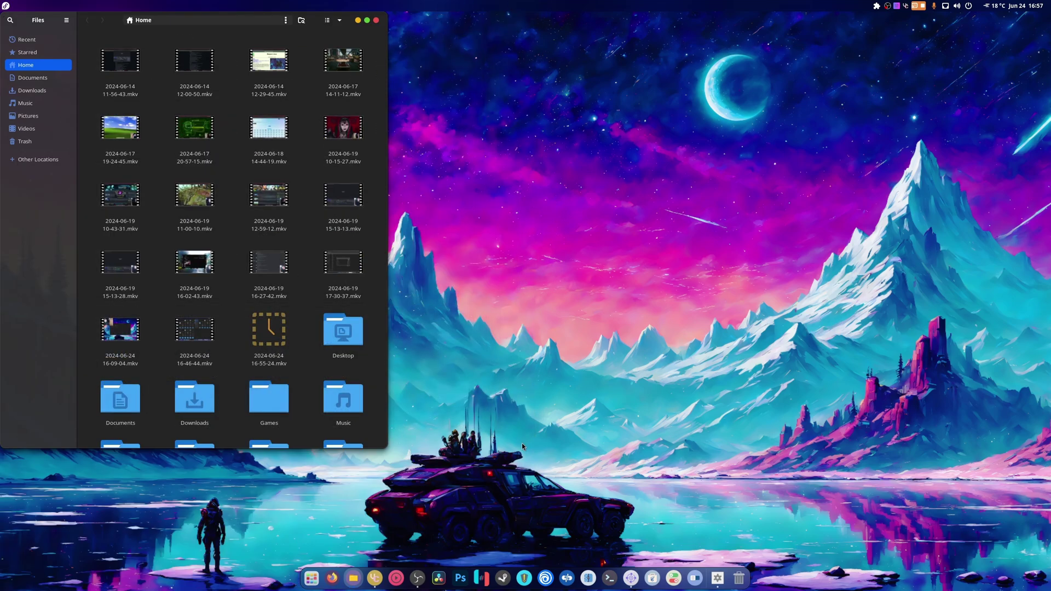
pyautogui.moveTo(346, 27); pyautogui.dragTo(783, 186)
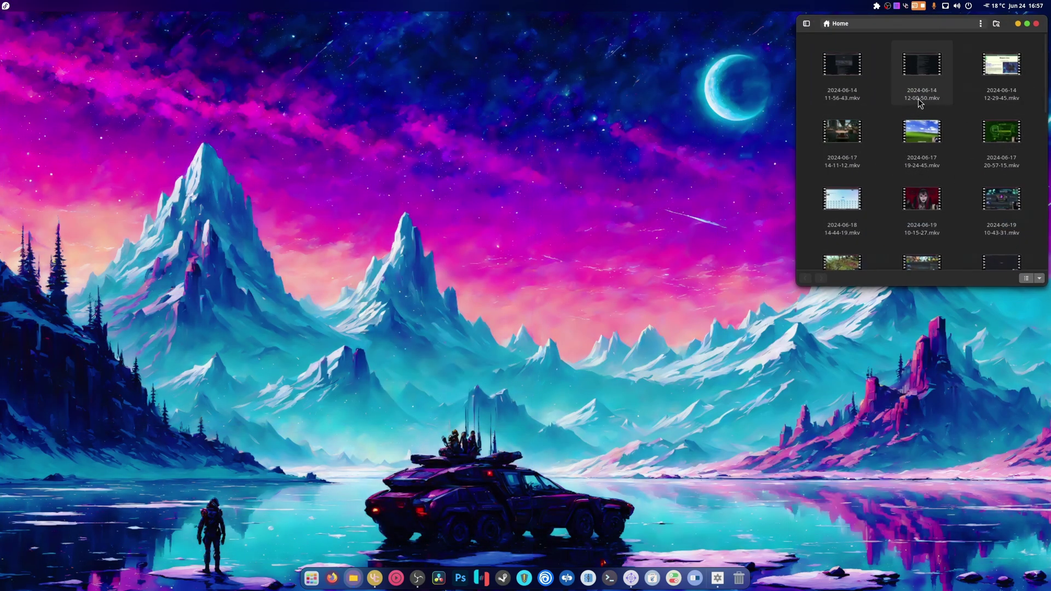
pyautogui.click(1037, 24)
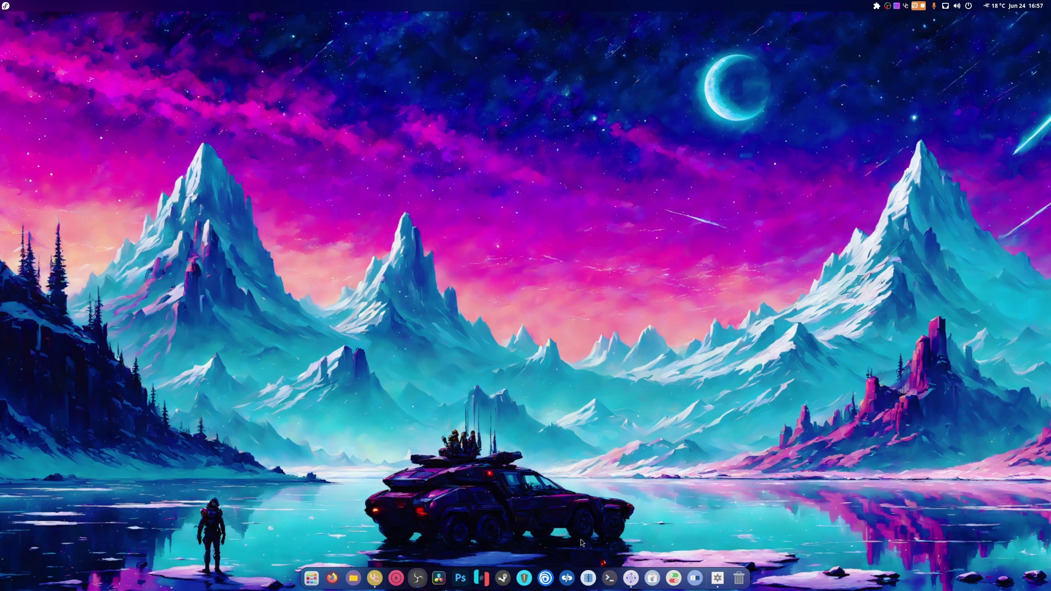
# Launch a terminal from the dock to tile alongside the browser and music player.
pyautogui.click(609, 578)
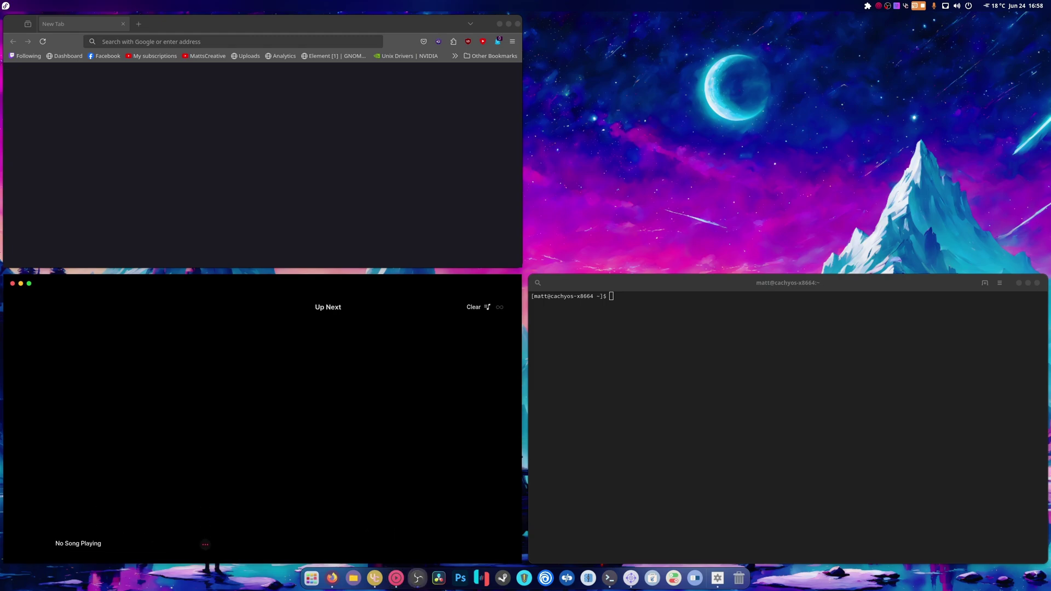
# Play Fall In Line, load YouTube subscriptions, run 'yay discord', and restore CoolerControl top-right.
pyautogui.click(133, 537)
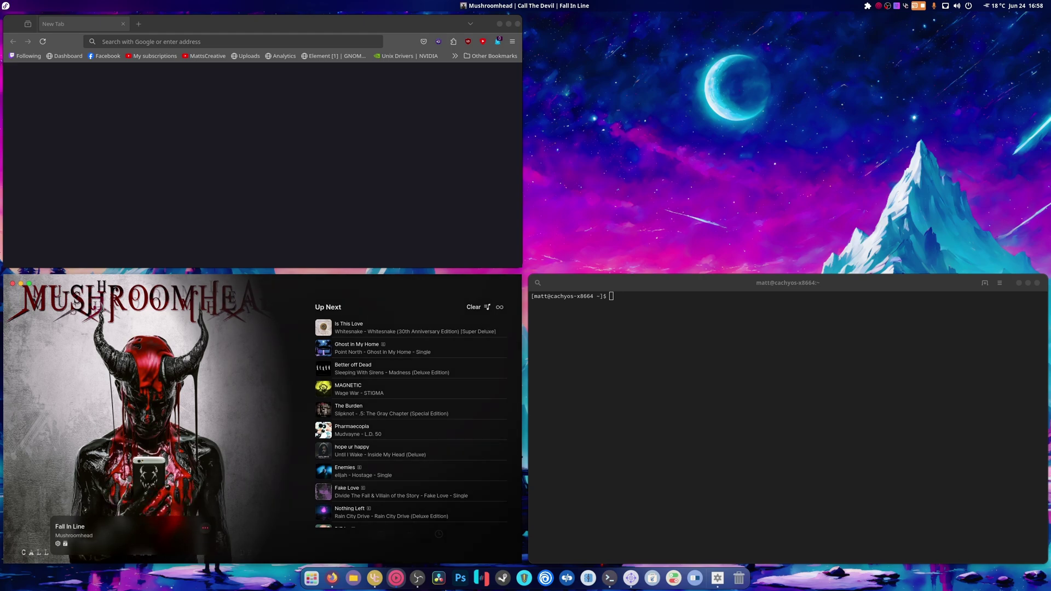
pyautogui.click(155, 55)
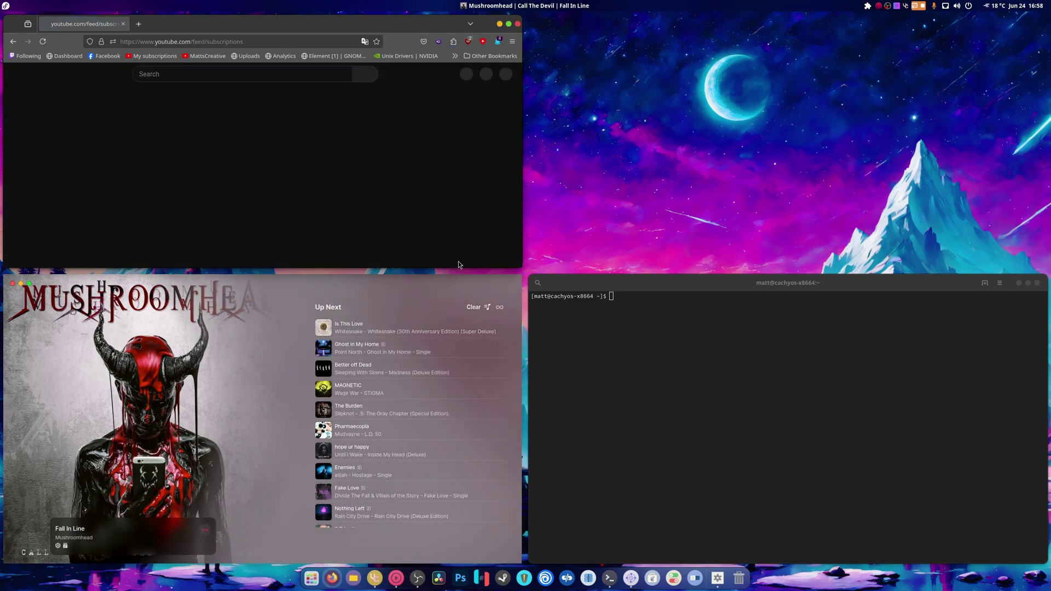
pyautogui.click(810, 352)
pyautogui.write('yay discord')
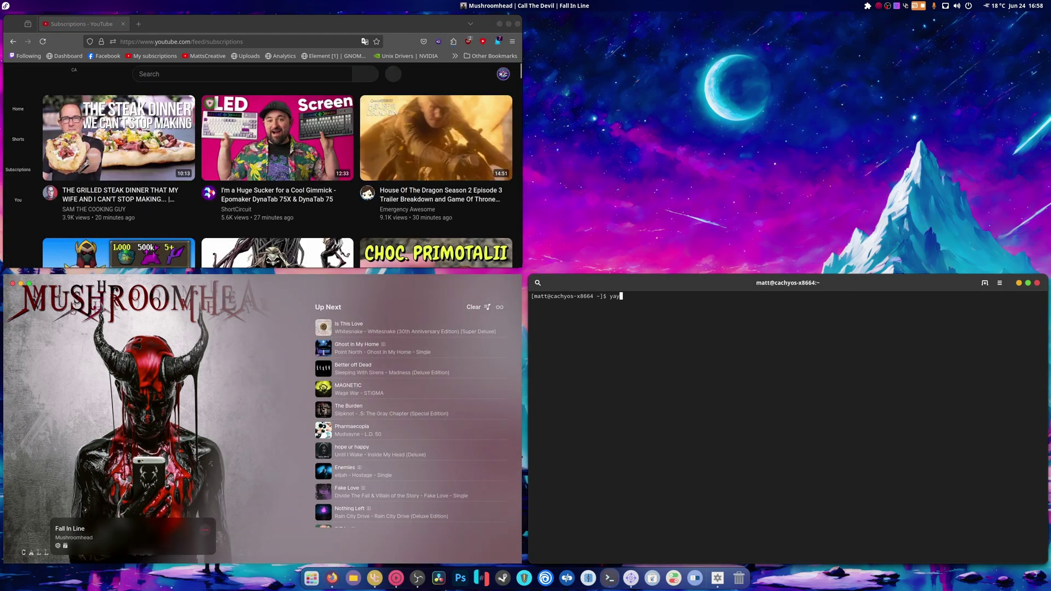
pyautogui.press('Return')
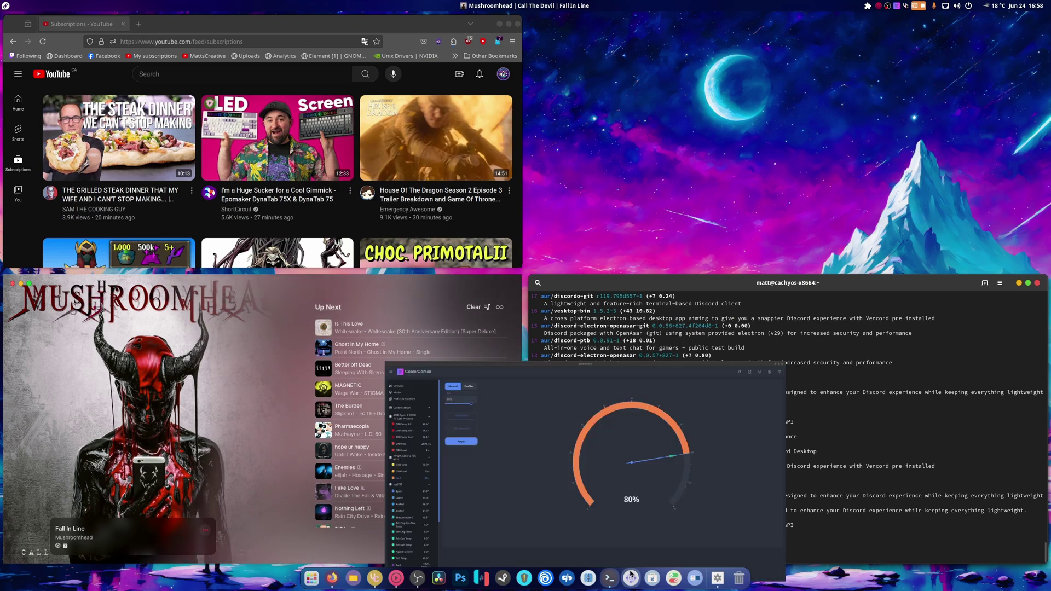
pyautogui.press('super+Down')
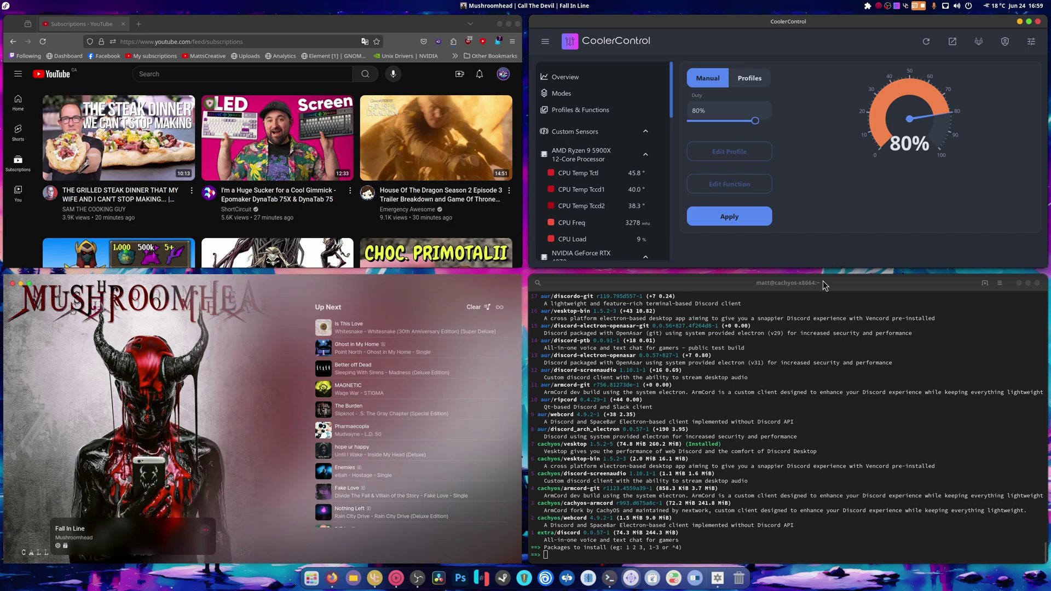
# Drag the terminal out of its tile so it floats beside CoolerControl.
pyautogui.moveTo(841, 283); pyautogui.dragTo(991, 525)
# Dismiss the extensions list and snap the terminal into the bottom-right quarter with Super+Right.
pyautogui.click(868, 6)
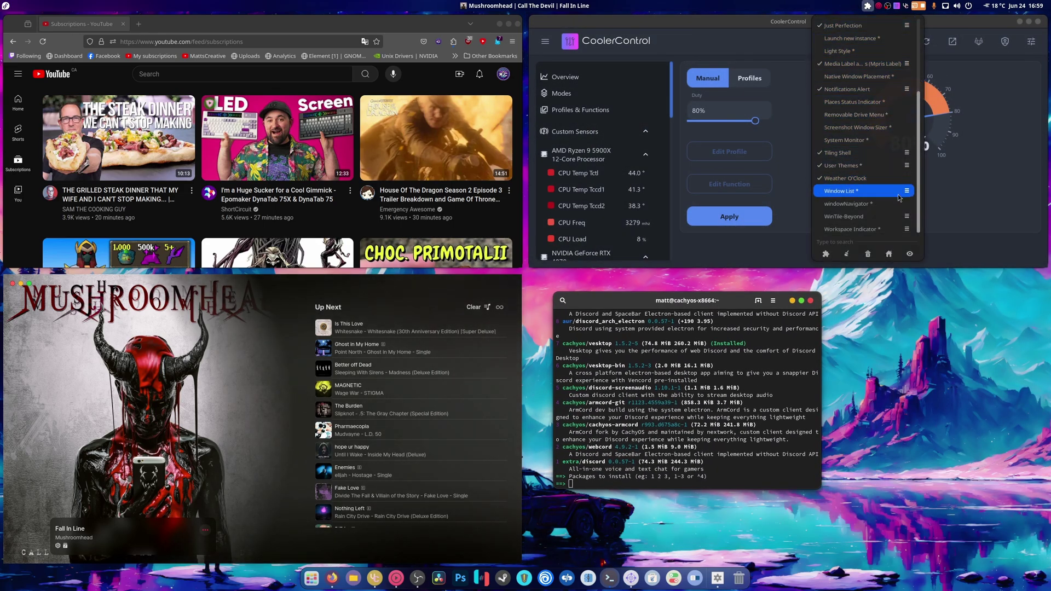
pyautogui.click(859, 218)
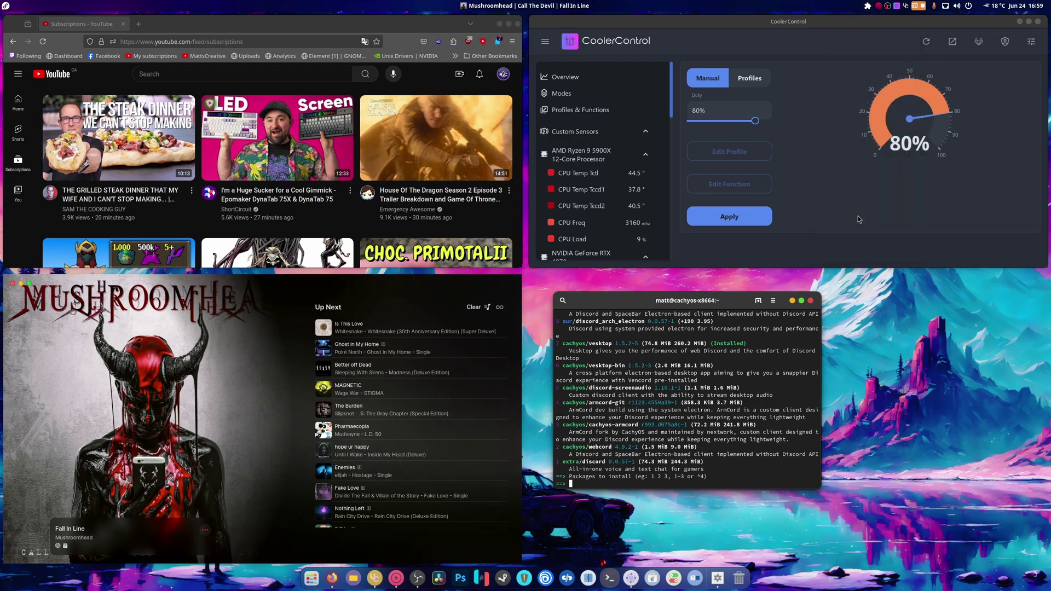
pyautogui.press('super+Right')
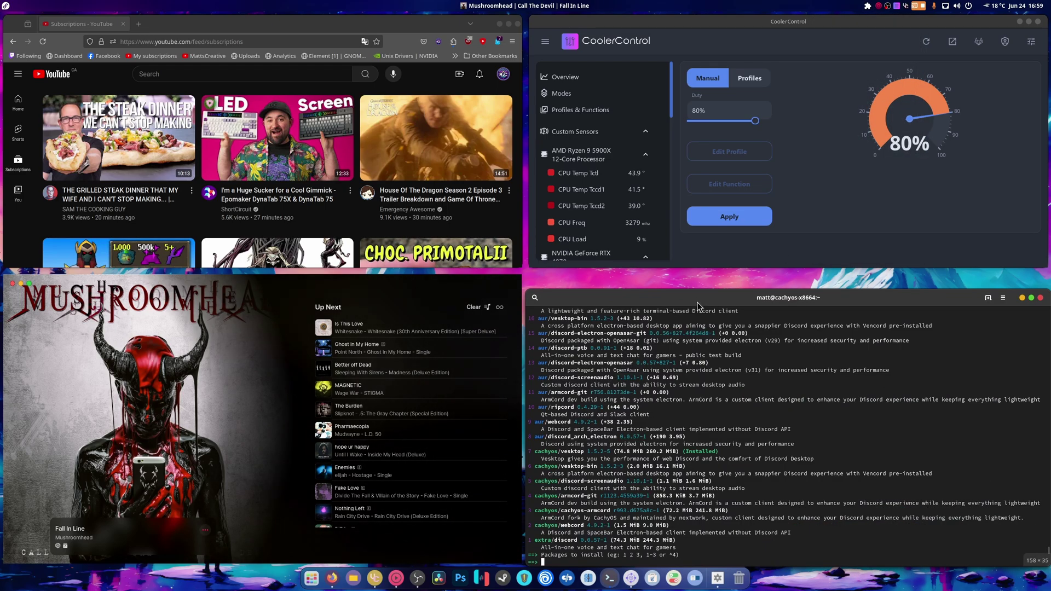
# Re-snap CoolerControl into the top-right tile and shift its divider with YouTube.
pyautogui.moveTo(679, 40); pyautogui.dragTo(1040, 90)
pyautogui.moveTo(923, 94); pyautogui.dragTo(1050, 119)
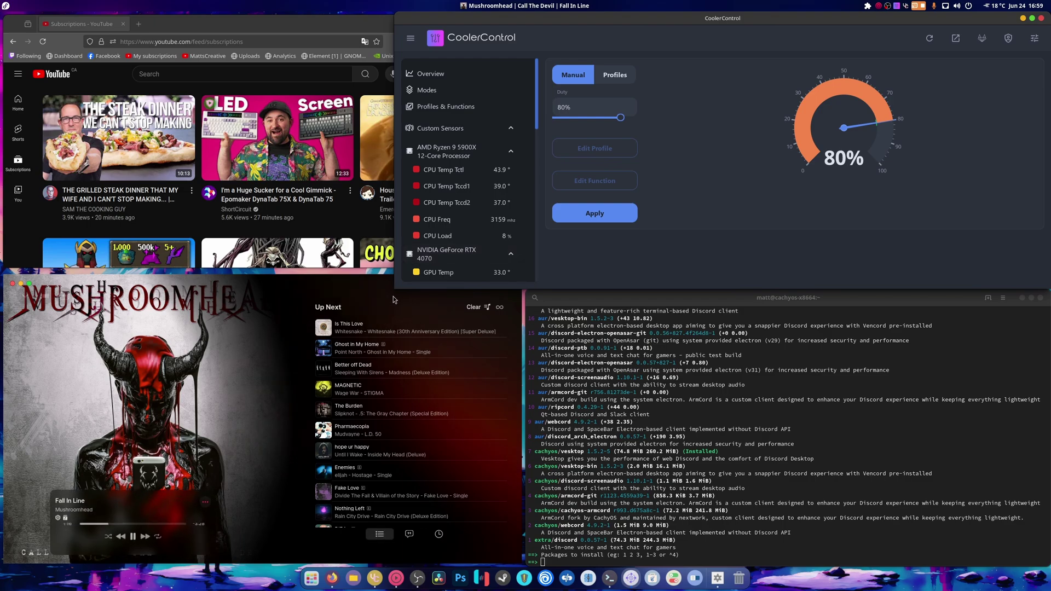
pyautogui.moveTo(397, 290); pyautogui.dragTo(529, 283)
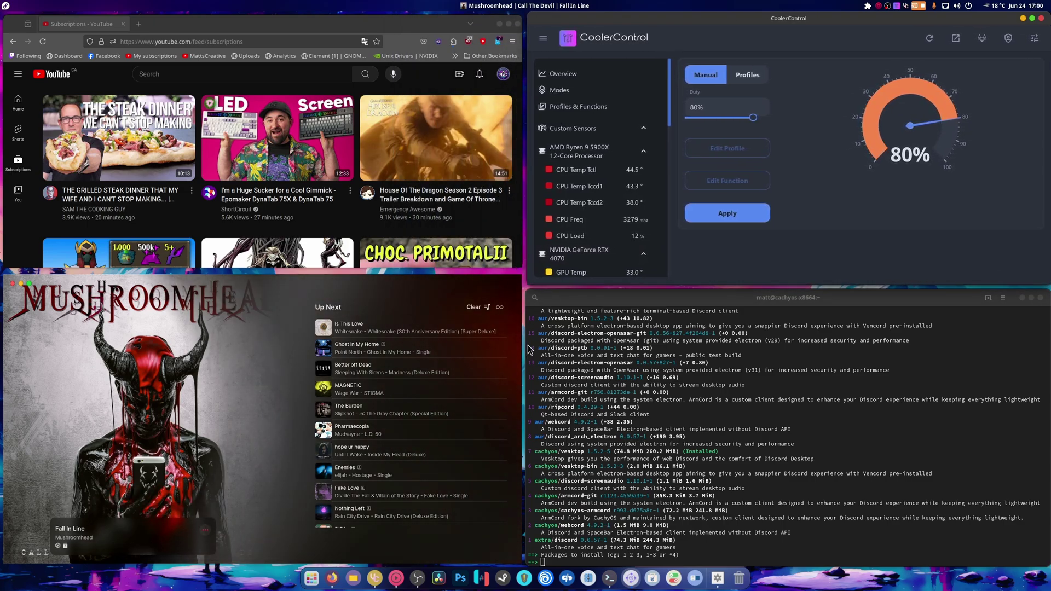
pyautogui.moveTo(474, 257)
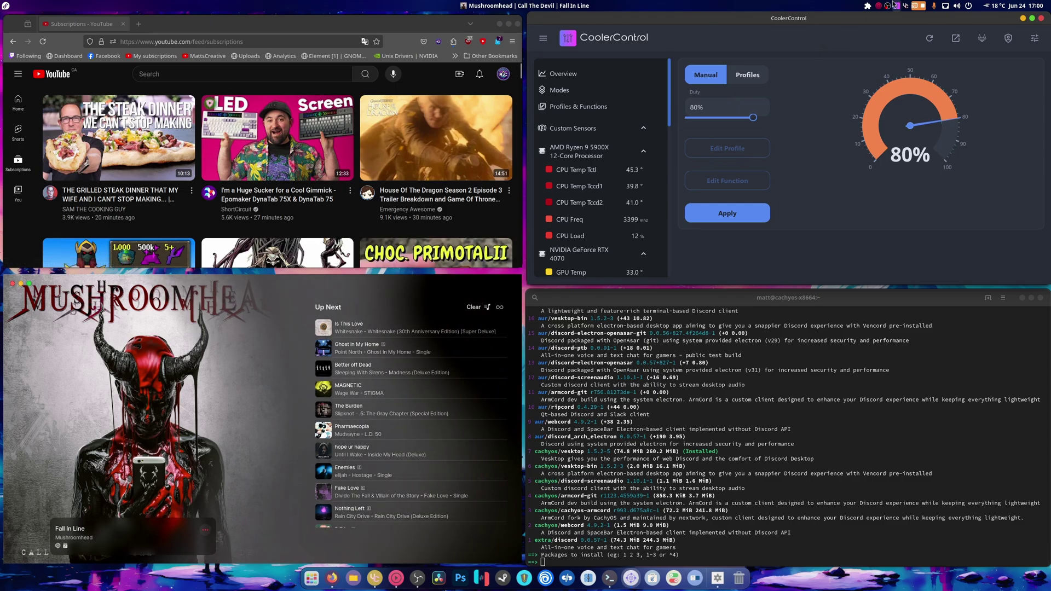
# Open Tiling Shell settings at Behaviour and review the activation key, keeping CTRL.
pyautogui.click(868, 6)
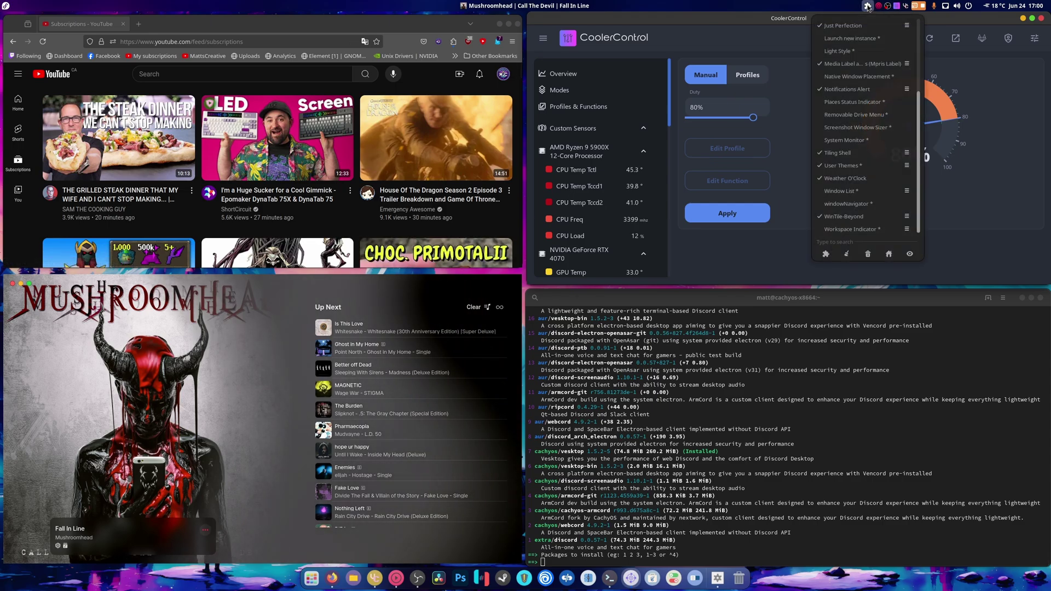
pyautogui.click(909, 154)
pyautogui.scroll(-3, 508, 336)
pyautogui.scroll(-2, 508, 337)
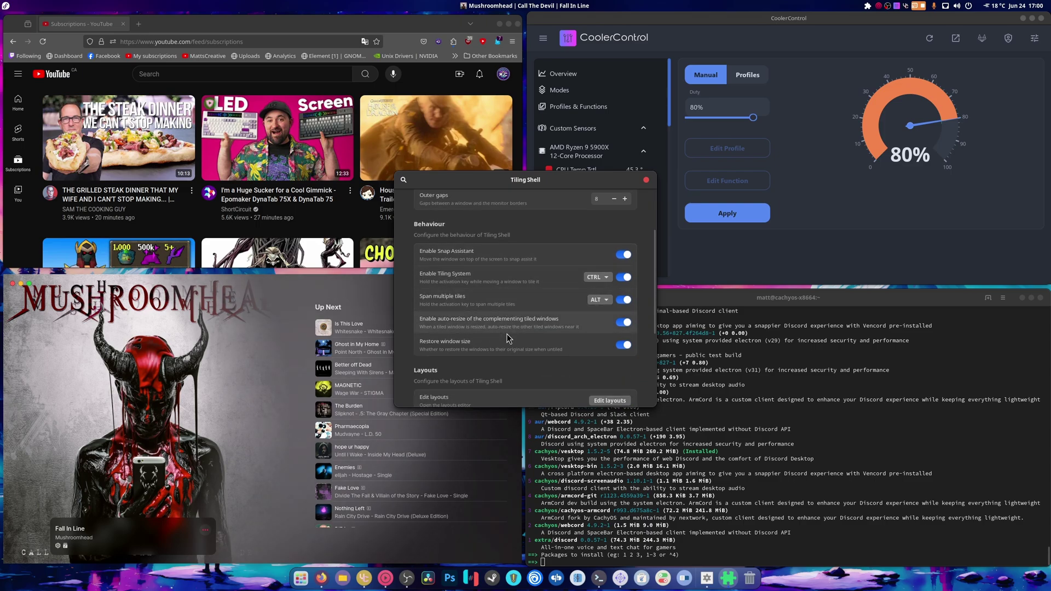
pyautogui.click(601, 284)
pyautogui.click(626, 281)
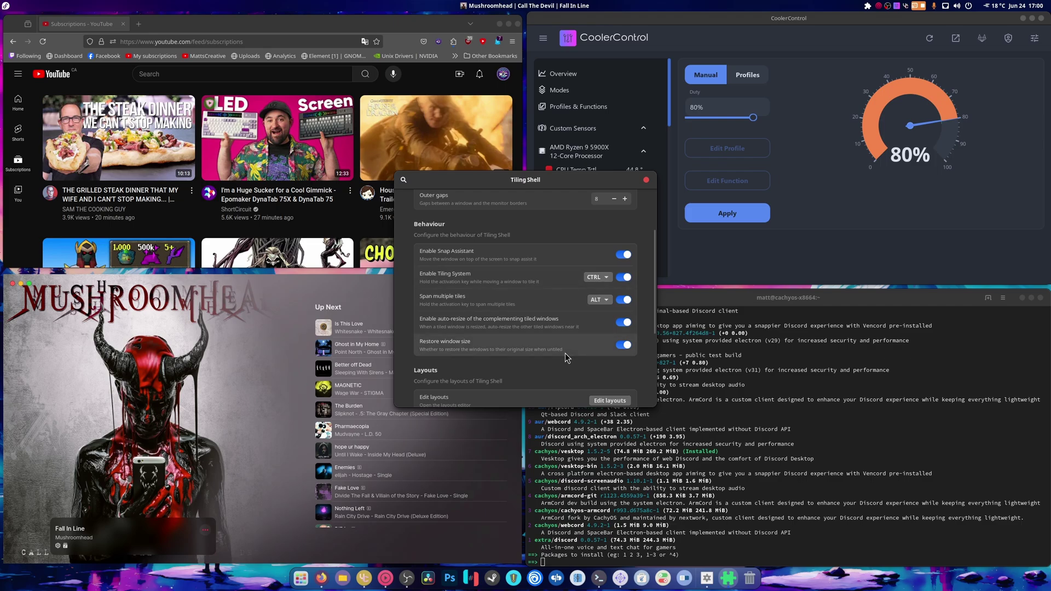